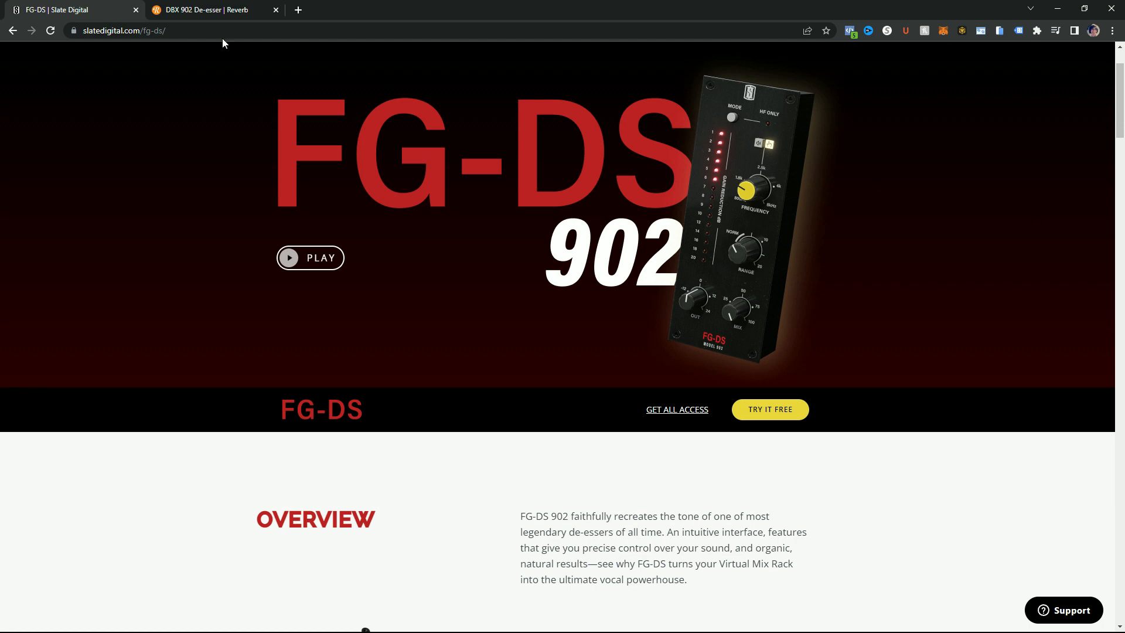
Look at the DBX 902 De-esser listing on Reverb and return to the FG-DS product page.
{"action": "left_click", "coordinate": [208, 11]}
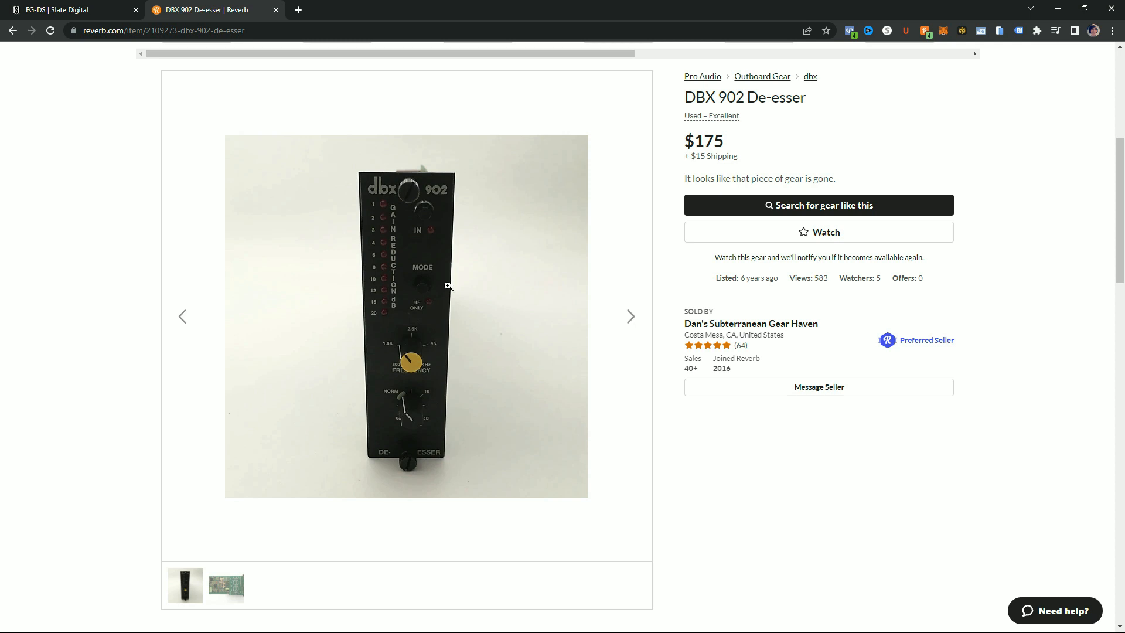
{"action": "left_click", "coordinate": [75, 12]}
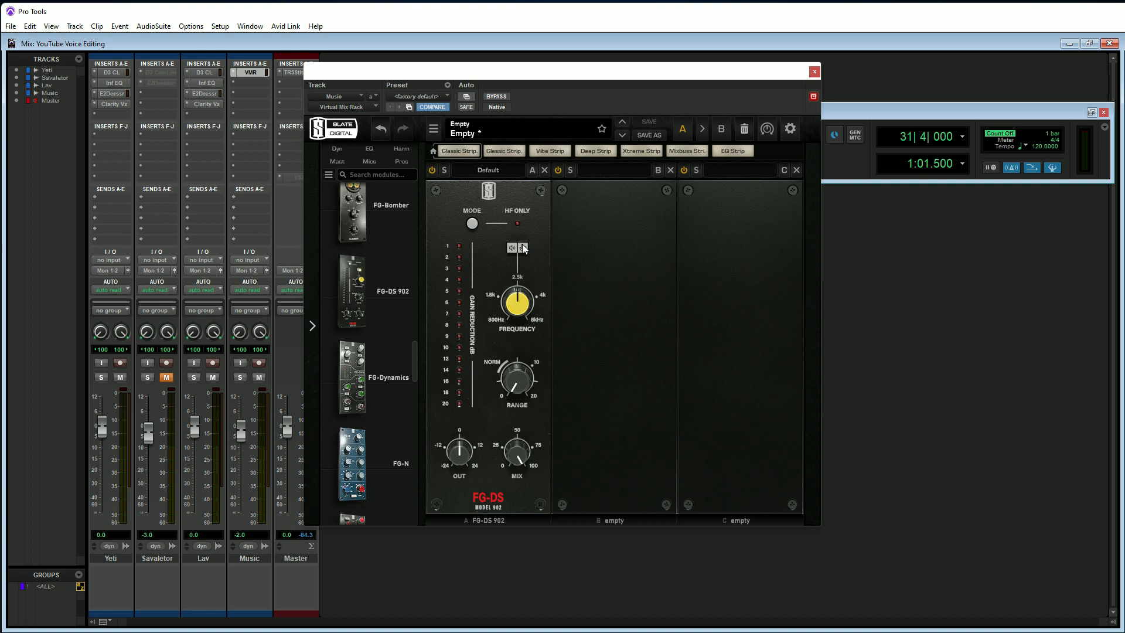
On the Music track's FG-DS 902, try the filter switch, sweep the frequency down and up, and raise the range.
{"action": "left_click", "coordinate": [523, 248]}
{"action": "mouse_move", "coordinate": [518, 310]}
{"action": "left_click_drag", "start_coordinate": [518, 310], "coordinate": [516, 345]}
{"action": "left_click", "coordinate": [523, 248]}
{"action": "left_click", "coordinate": [520, 311], "text": "alt"}
{"action": "left_click", "coordinate": [525, 213]}
{"action": "left_click_drag", "start_coordinate": [520, 306], "coordinate": [516, 253]}
{"action": "left_click_drag", "start_coordinate": [515, 369], "coordinate": [514, 337]}
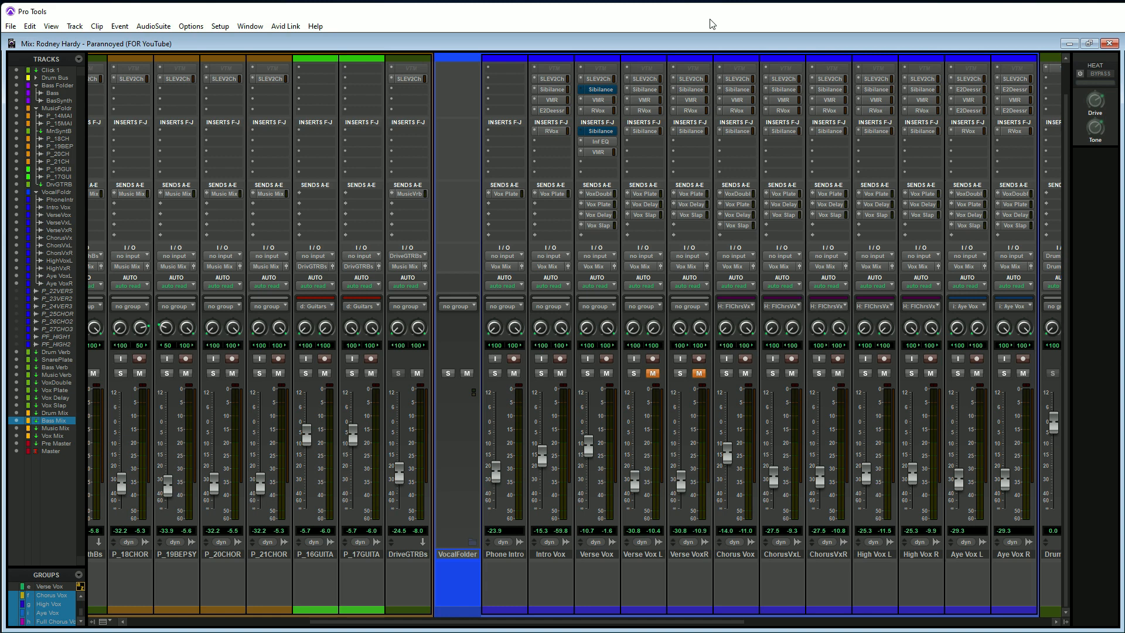
Play a passage of the song and open the Virtual Mix Rack insert on the Verse Vox track.
{"action": "key", "text": "space"}
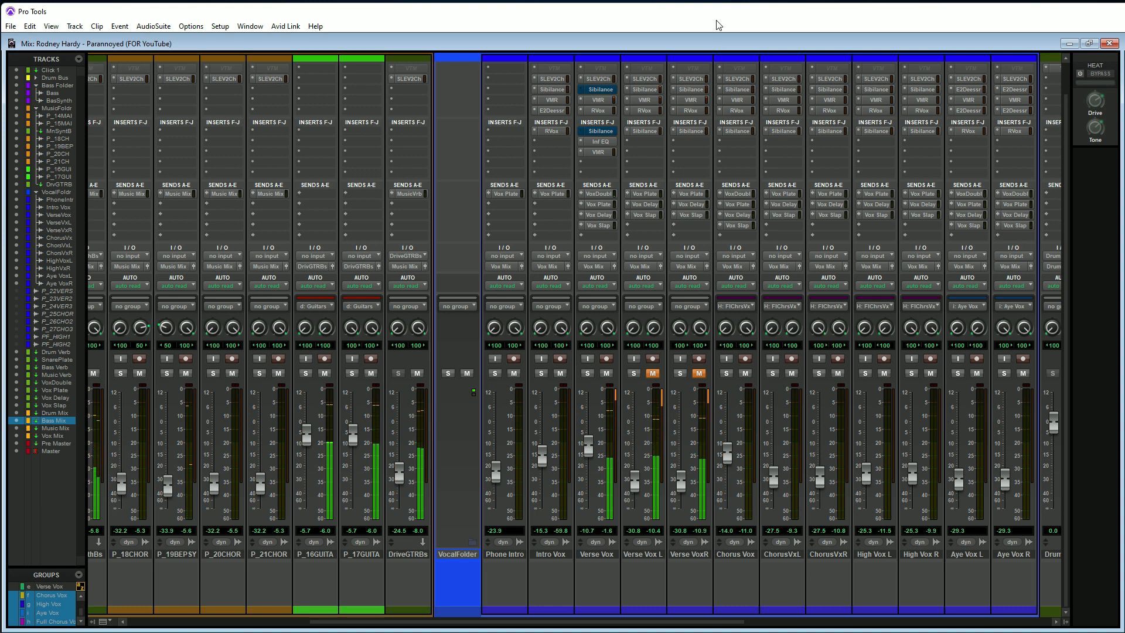
{"action": "key", "text": "space"}
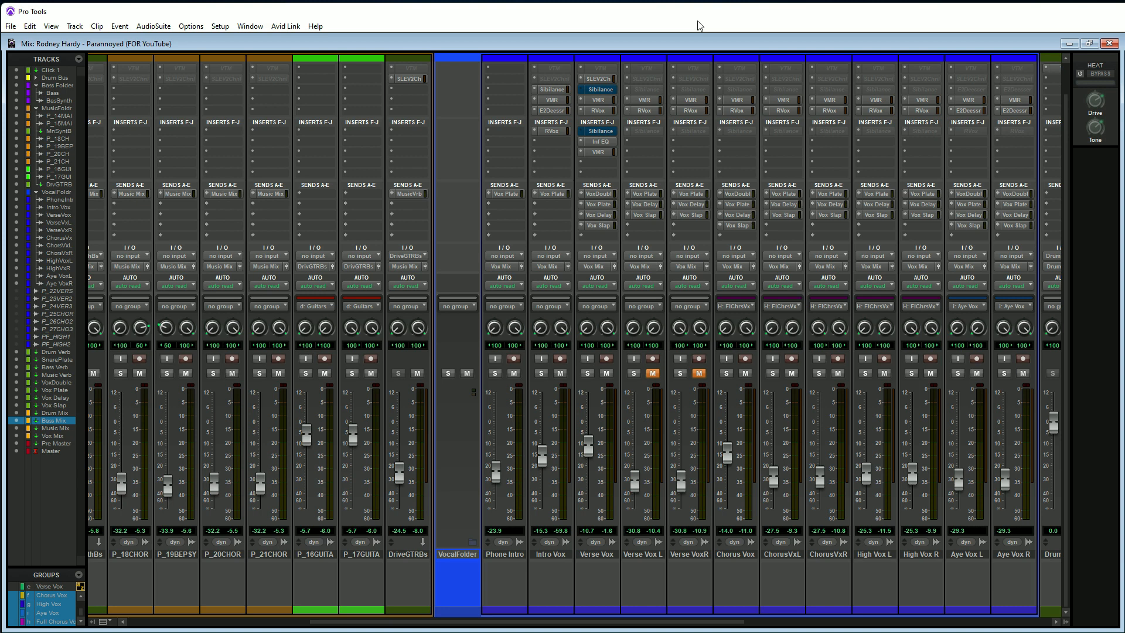
{"action": "left_click", "coordinate": [594, 153]}
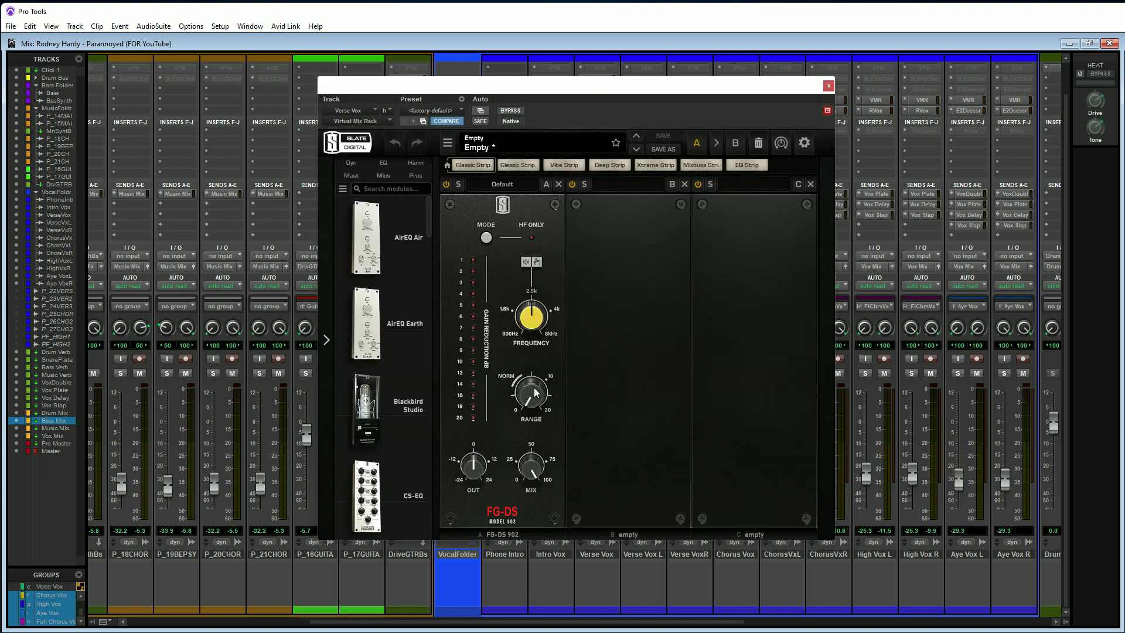
Raise the de-esser's range to about 6.5 dB and turn on HF Only mode and the filter curve switch.
{"action": "mouse_move", "coordinate": [532, 403]}
{"action": "left_click_drag", "start_coordinate": [532, 402], "coordinate": [517, 328]}
{"action": "left_click", "coordinate": [556, 241]}
{"action": "left_click", "coordinate": [537, 261]}
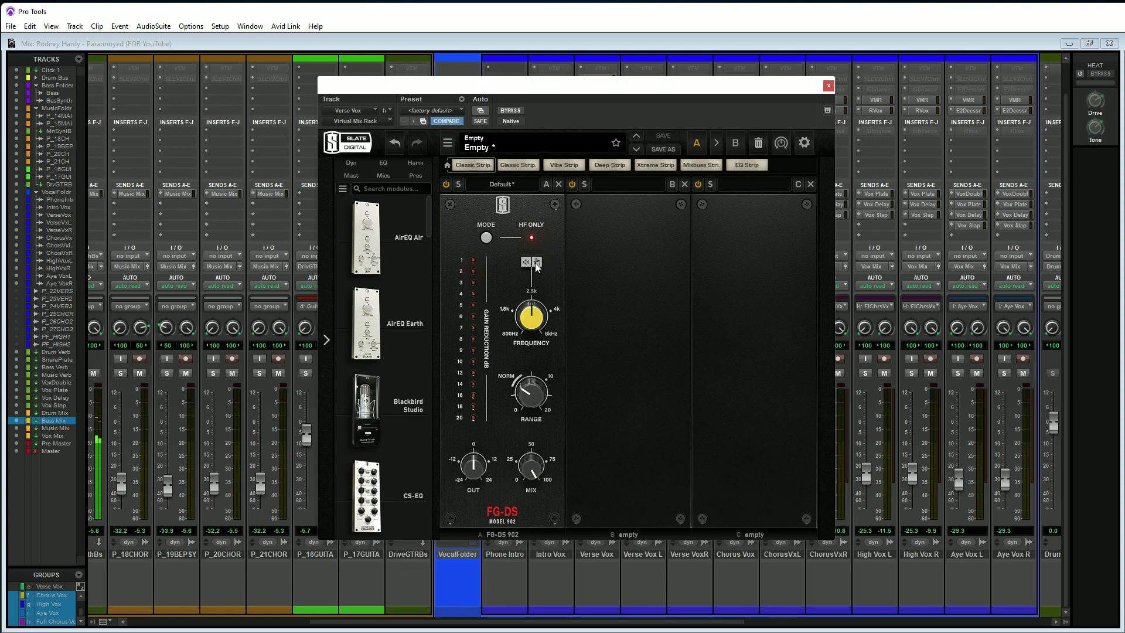
Set the frequency to about 5.9 kHz with a range of 6.52 dB and compare against the bypassed module.
{"action": "left_click_drag", "start_coordinate": [538, 317], "coordinate": [538, 263]}
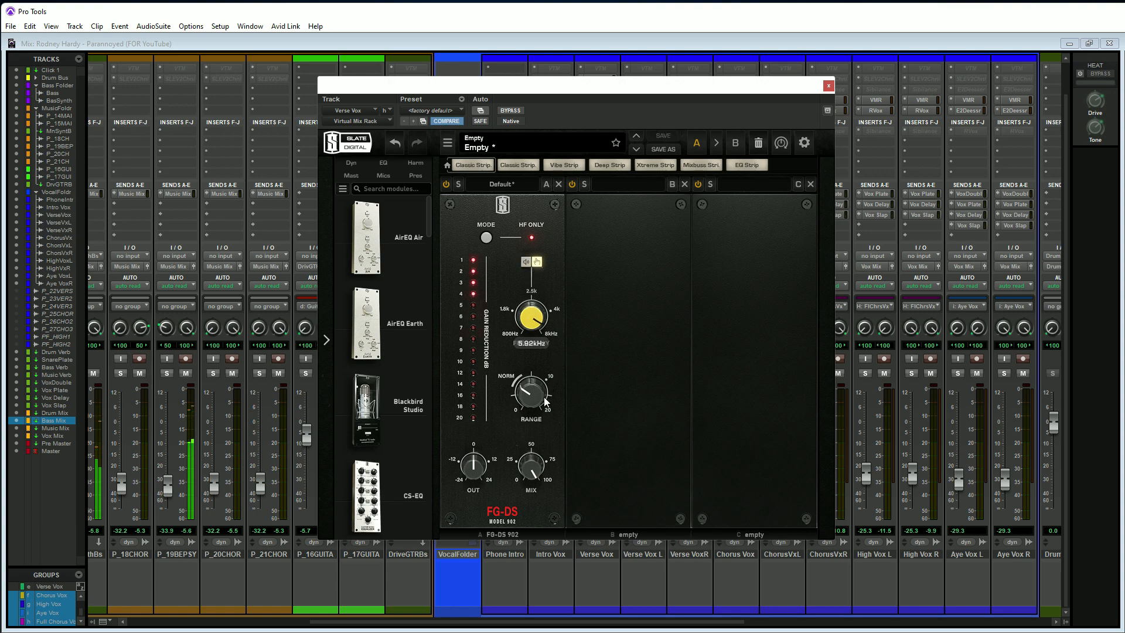
{"action": "left_click_drag", "start_coordinate": [531, 399], "coordinate": [554, 413]}
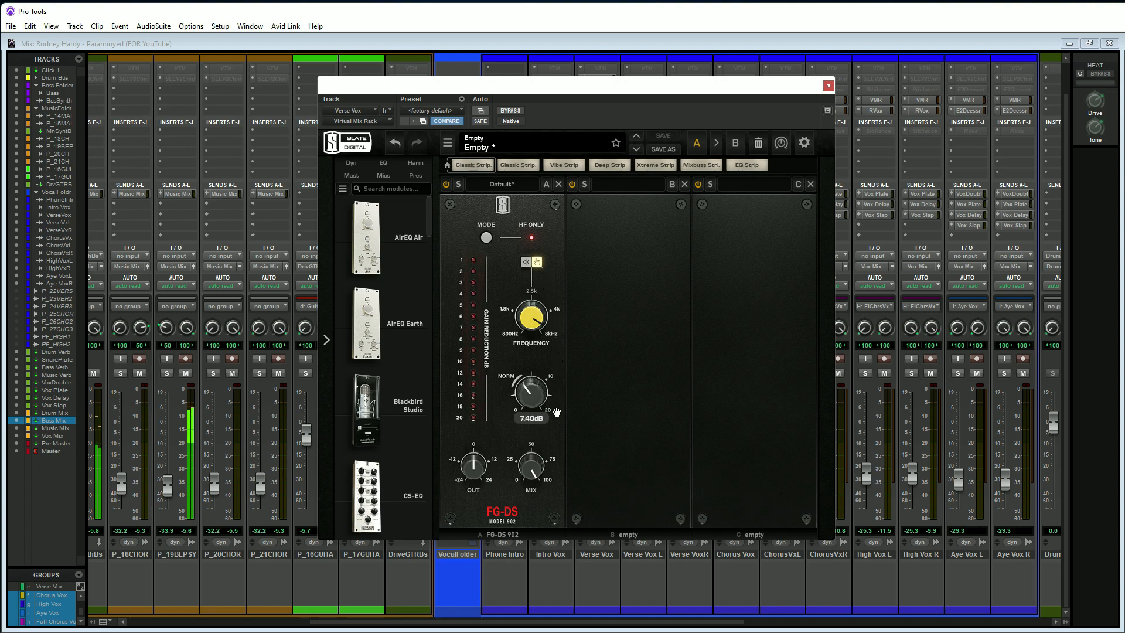
{"action": "left_click", "coordinate": [447, 185]}
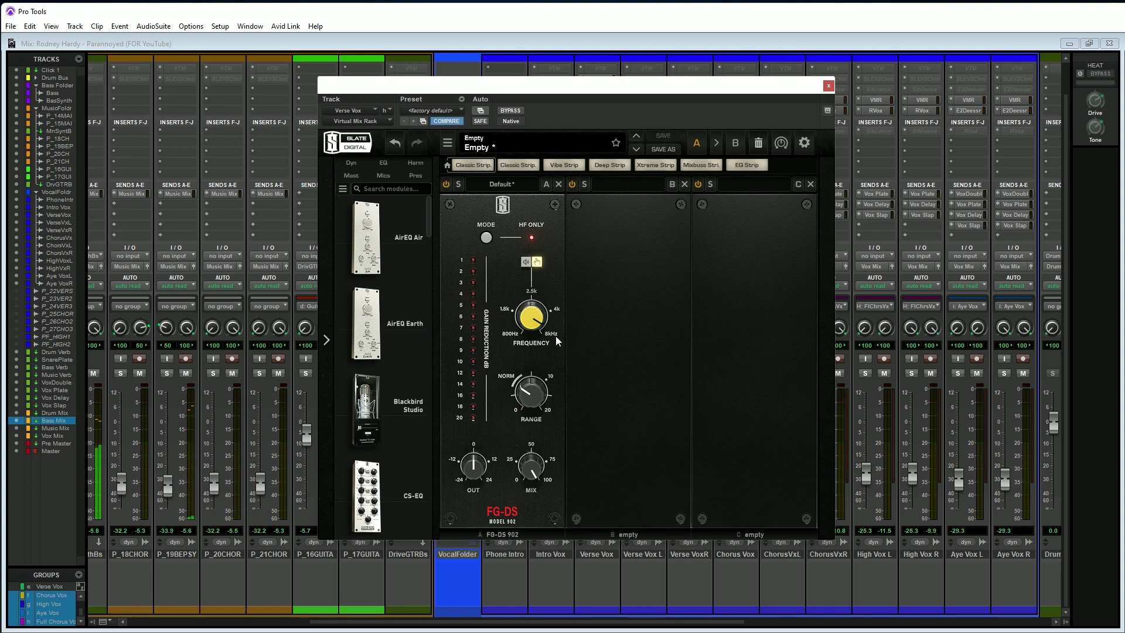
Try a lower de-esser frequency of about 3 kHz on the Verse Vox while adjusting the range.
{"action": "mouse_move", "coordinate": [534, 321]}
{"action": "left_click_drag", "start_coordinate": [534, 321], "coordinate": [529, 366]}
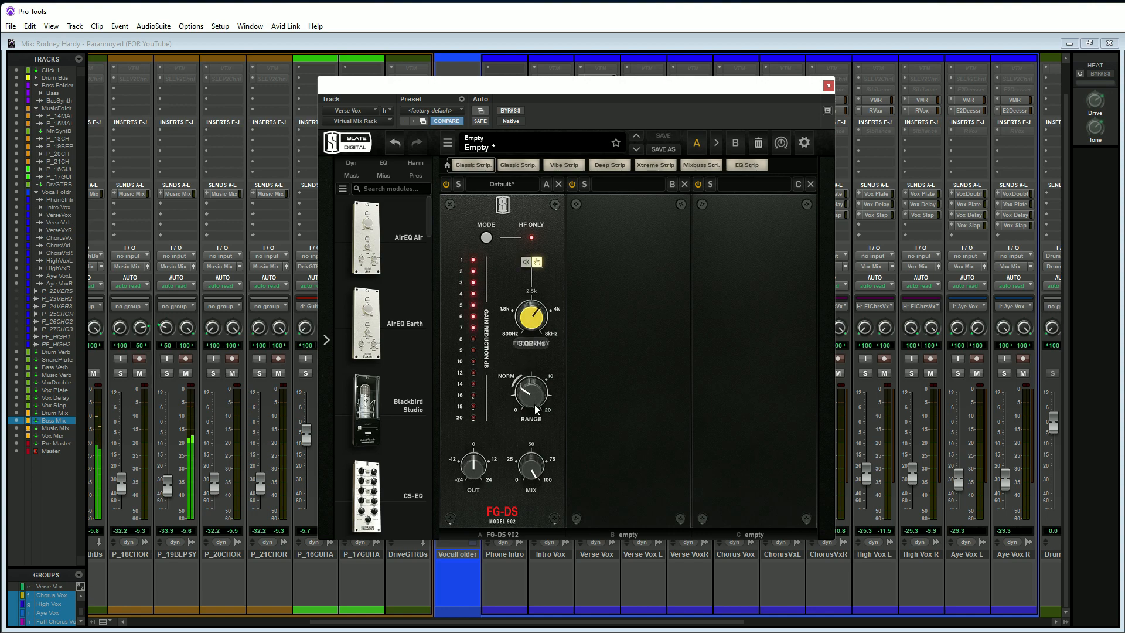
{"action": "mouse_move", "coordinate": [532, 402]}
{"action": "left_mouse_down"}
{"action": "mouse_move", "coordinate": [534, 278]}
{"action": "mouse_move", "coordinate": [539, 414]}
{"action": "left_mouse_up"}
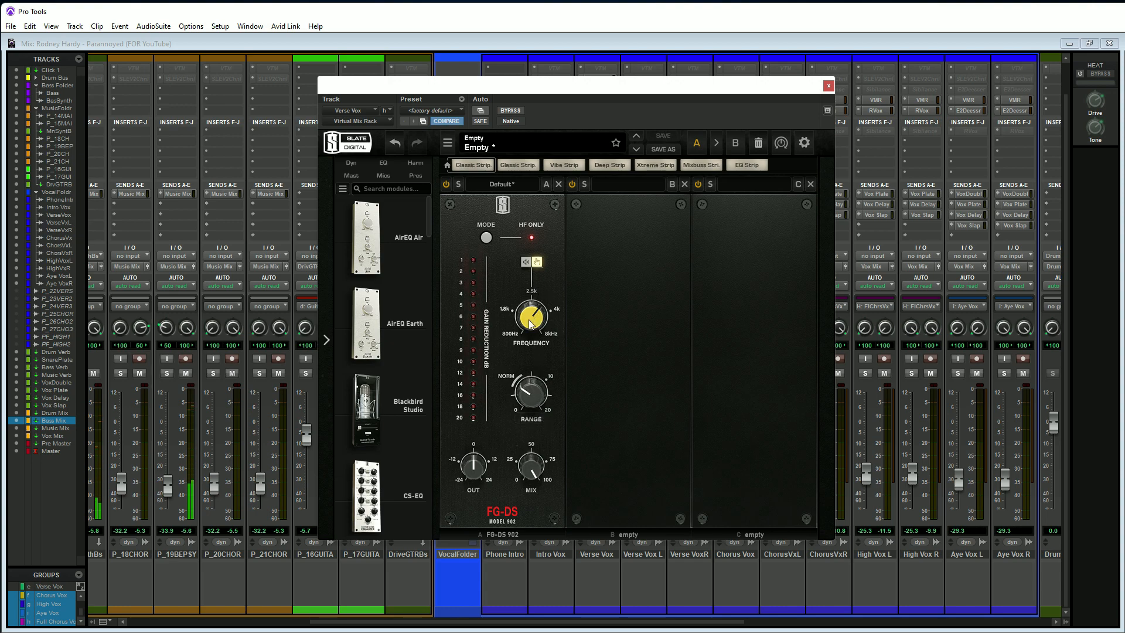
Raise the frequency back toward 6 kHz, keep the range at 6.52 dB, and toggle the de-esser mode.
{"action": "left_click_drag", "start_coordinate": [530, 320], "coordinate": [528, 267]}
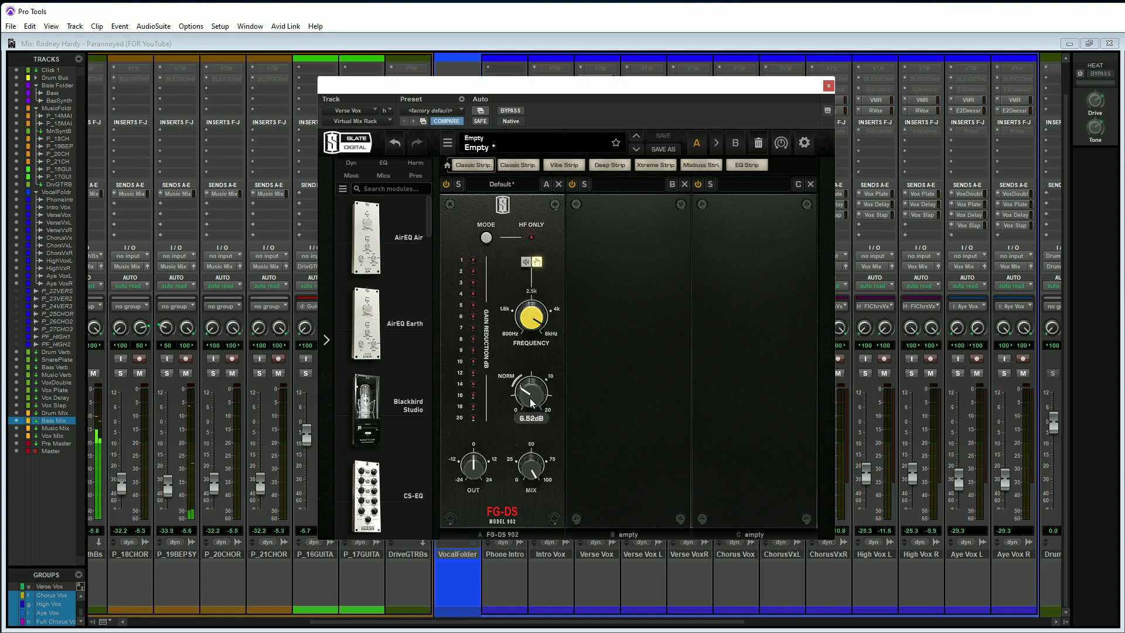
{"action": "left_click_drag", "start_coordinate": [525, 389], "coordinate": [539, 409]}
{"action": "left_click", "coordinate": [486, 238]}
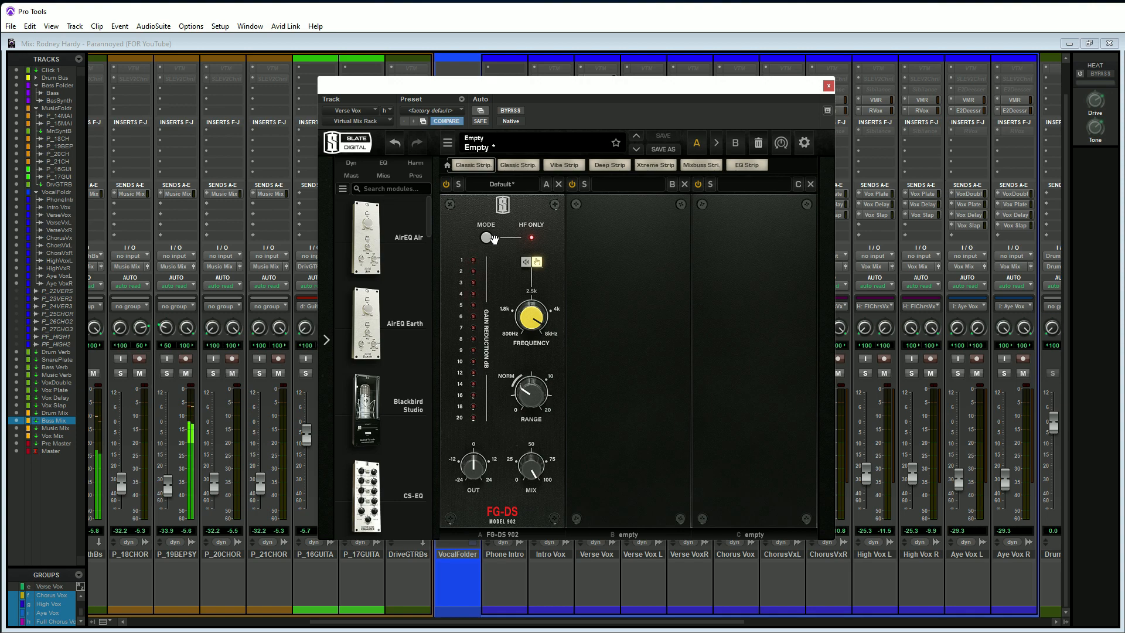
On Audio 1's FG-DS 902, set range to about 6.3 dB and frequency to about 2.9 kHz, enabling HF Only and the filter switch.
{"action": "scroll", "coordinate": [386, 363], "scroll_direction": "down", "scroll_amount": 5}
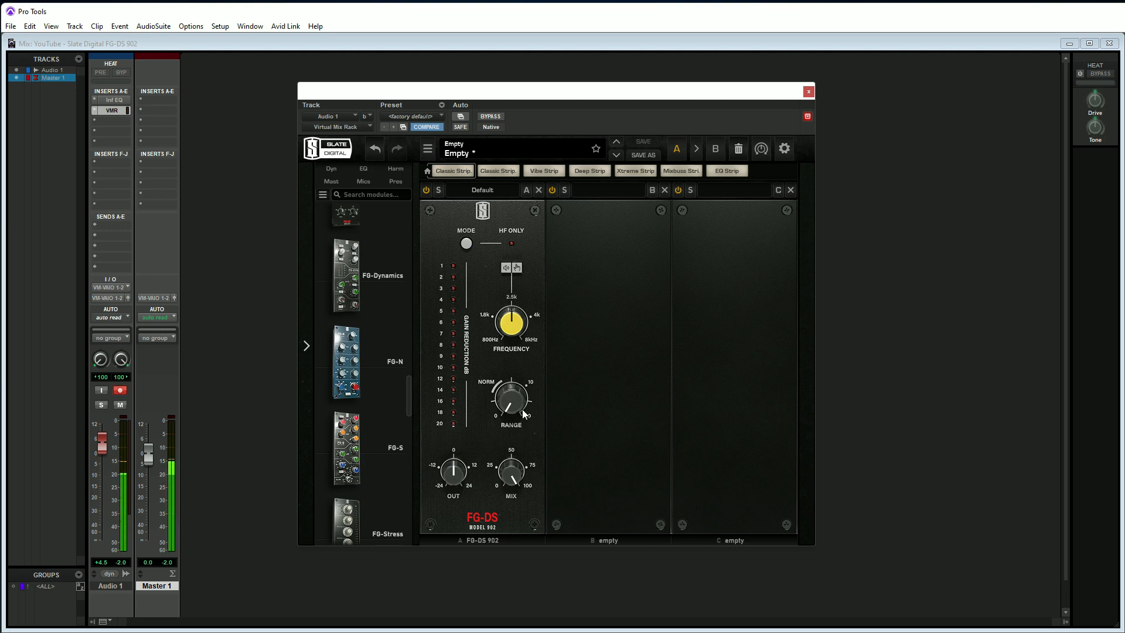
{"action": "left_click_drag", "start_coordinate": [520, 405], "coordinate": [520, 419]}
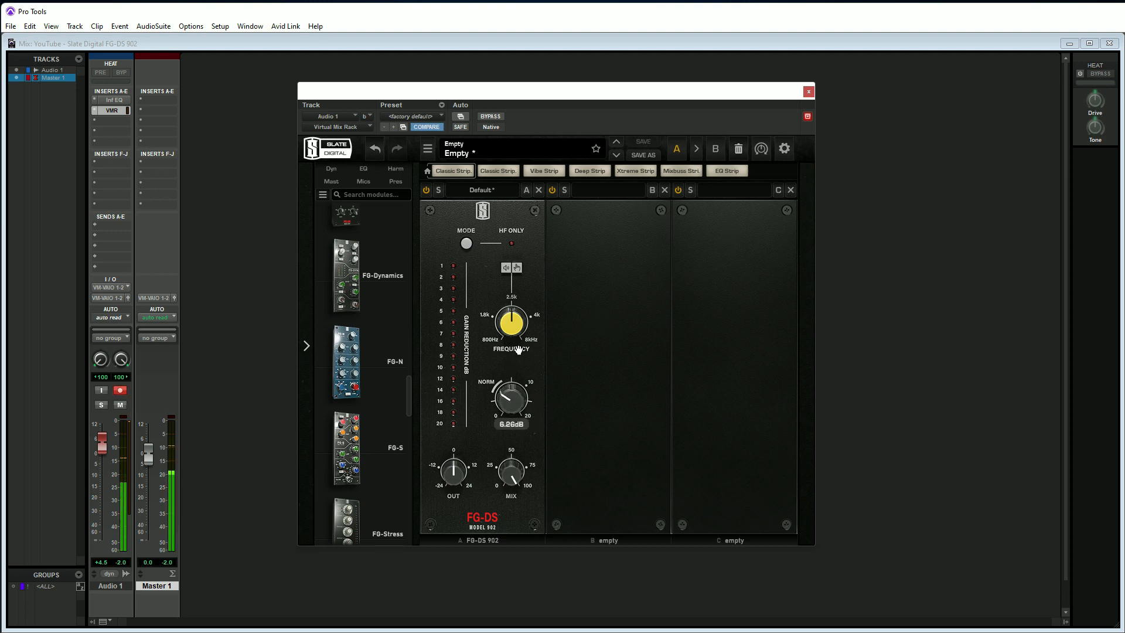
{"action": "left_click", "coordinate": [466, 244]}
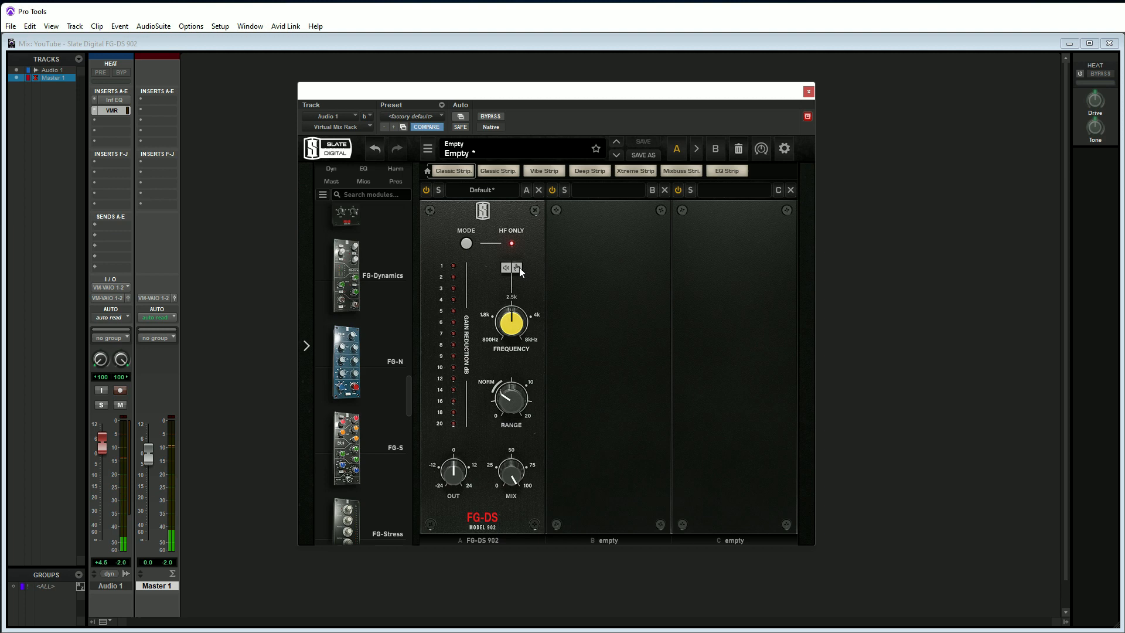
{"action": "left_click", "coordinate": [518, 267]}
{"action": "mouse_move", "coordinate": [513, 336]}
{"action": "left_mouse_down"}
{"action": "mouse_move", "coordinate": [504, 292]}
{"action": "mouse_move", "coordinate": [515, 271]}
{"action": "mouse_move", "coordinate": [520, 325]}
{"action": "left_mouse_up"}
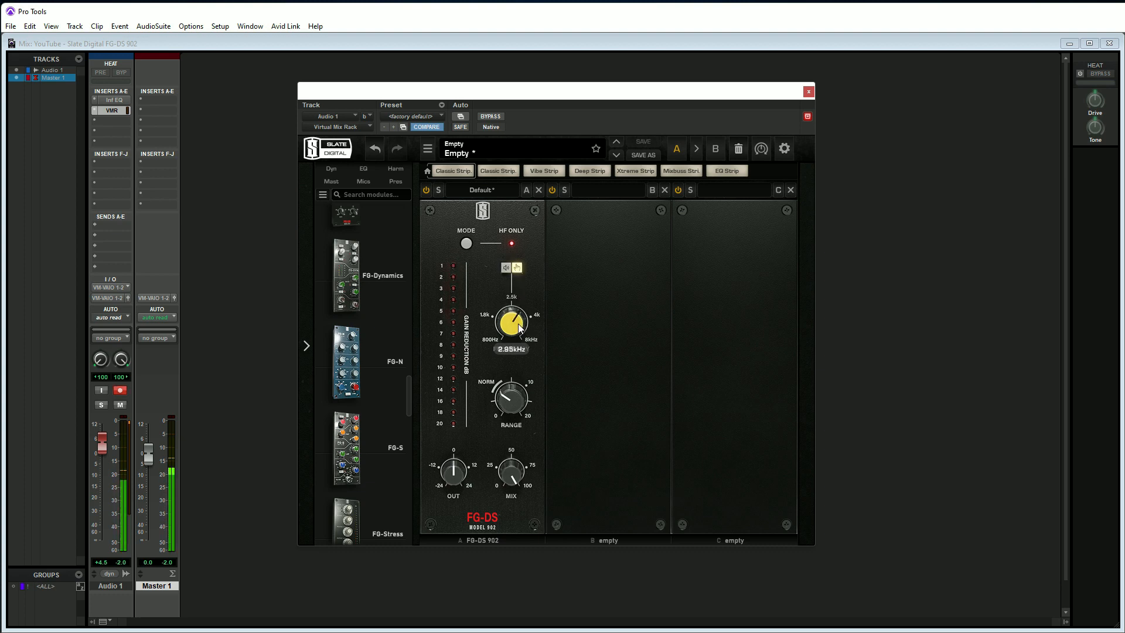
Fine-tune the de-esser's range around the NORM area for the Audio 1 voice.
{"action": "mouse_move", "coordinate": [504, 402]}
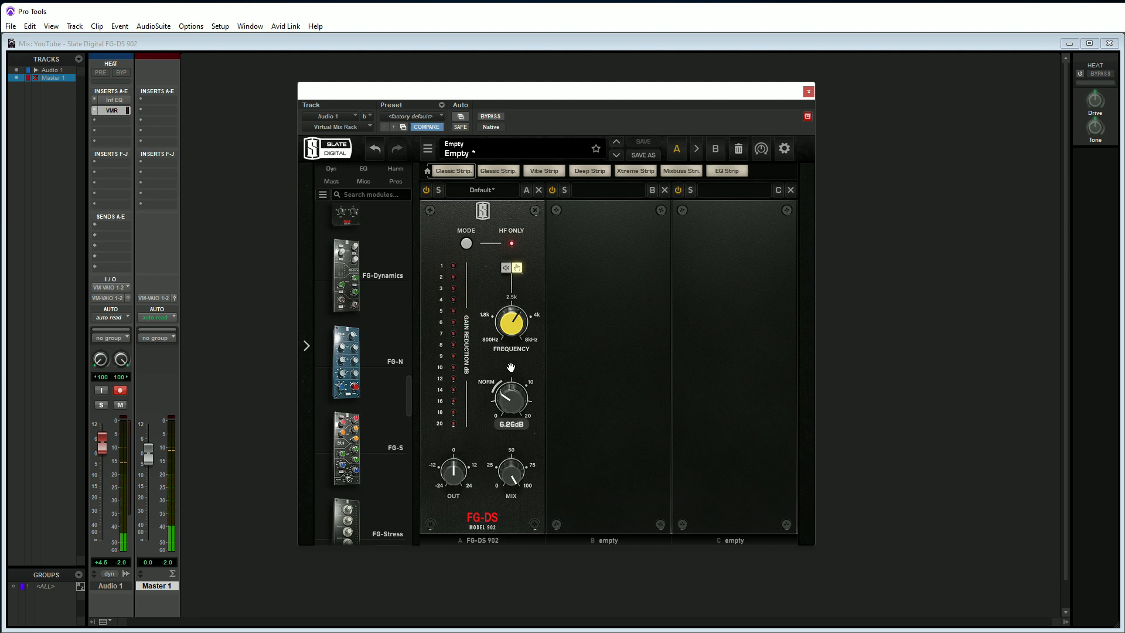
{"action": "left_click_drag", "start_coordinate": [508, 371], "coordinate": [518, 403]}
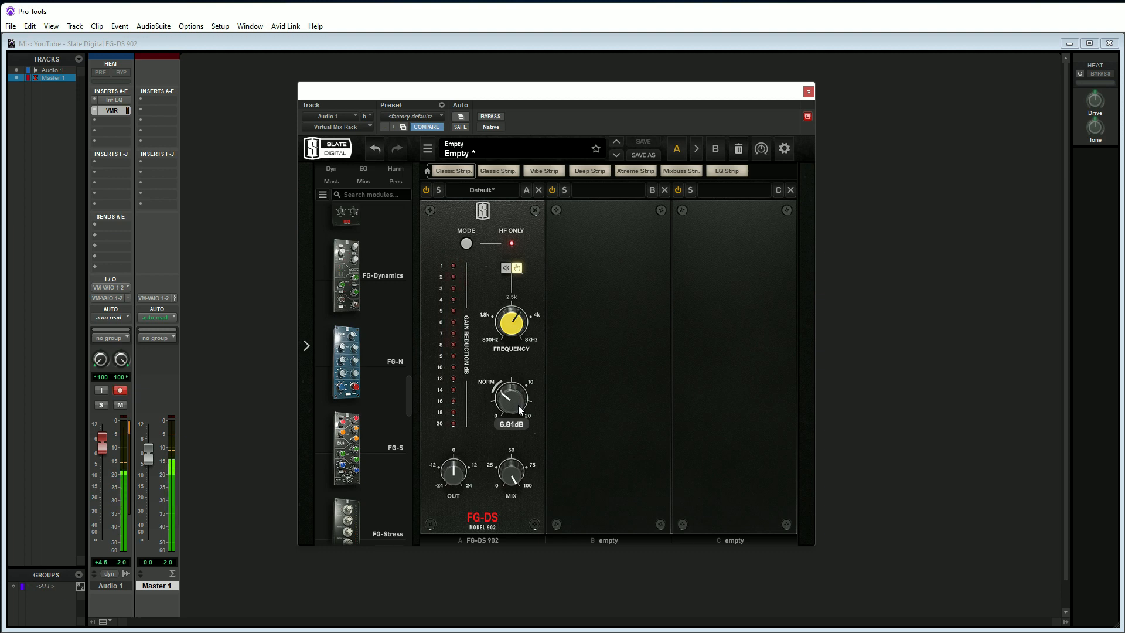
{"action": "left_click_drag", "start_coordinate": [518, 405], "coordinate": [518, 402]}
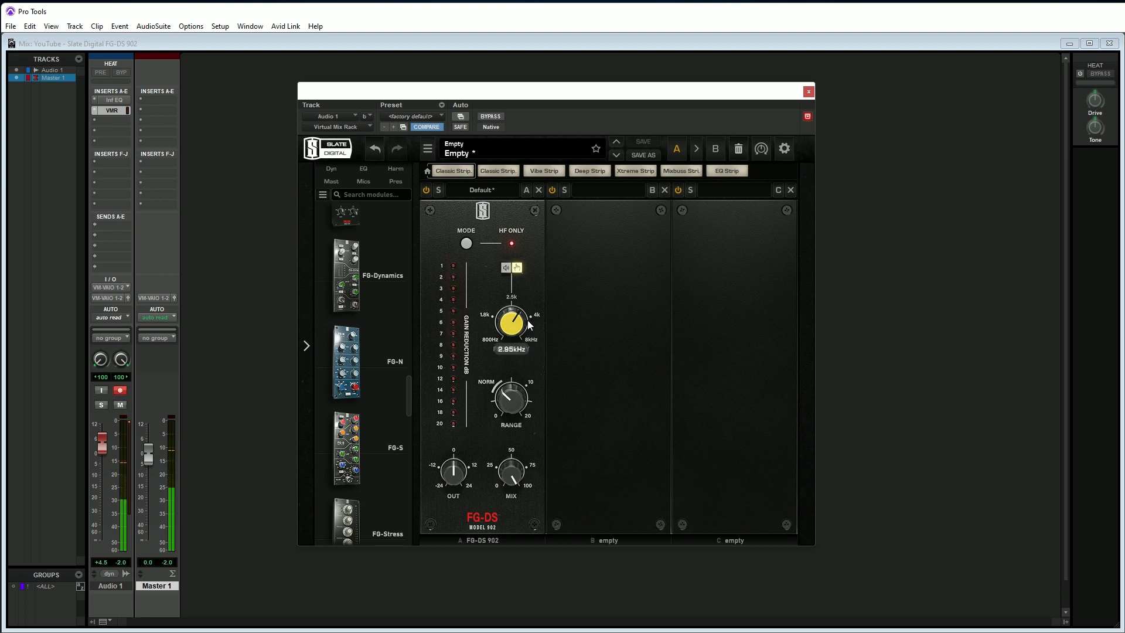
Try the de-esser with HF Only switched off and the range raised to about 13.6 dB.
{"action": "left_click", "coordinate": [466, 245]}
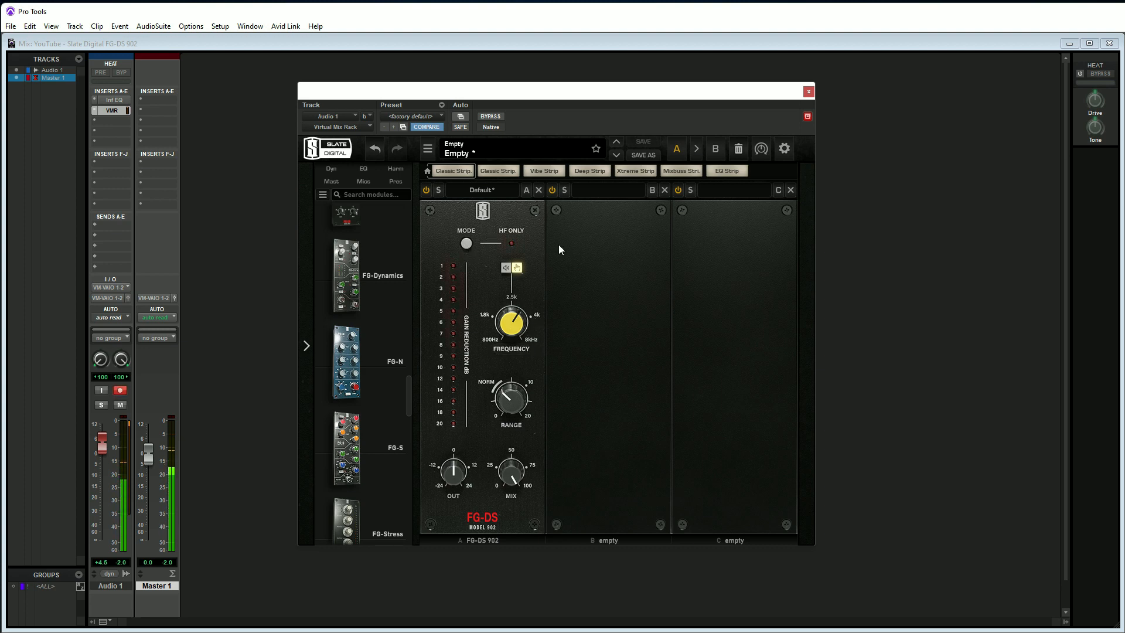
{"action": "mouse_move", "coordinate": [509, 402]}
{"action": "left_click_drag", "start_coordinate": [511, 408], "coordinate": [511, 383]}
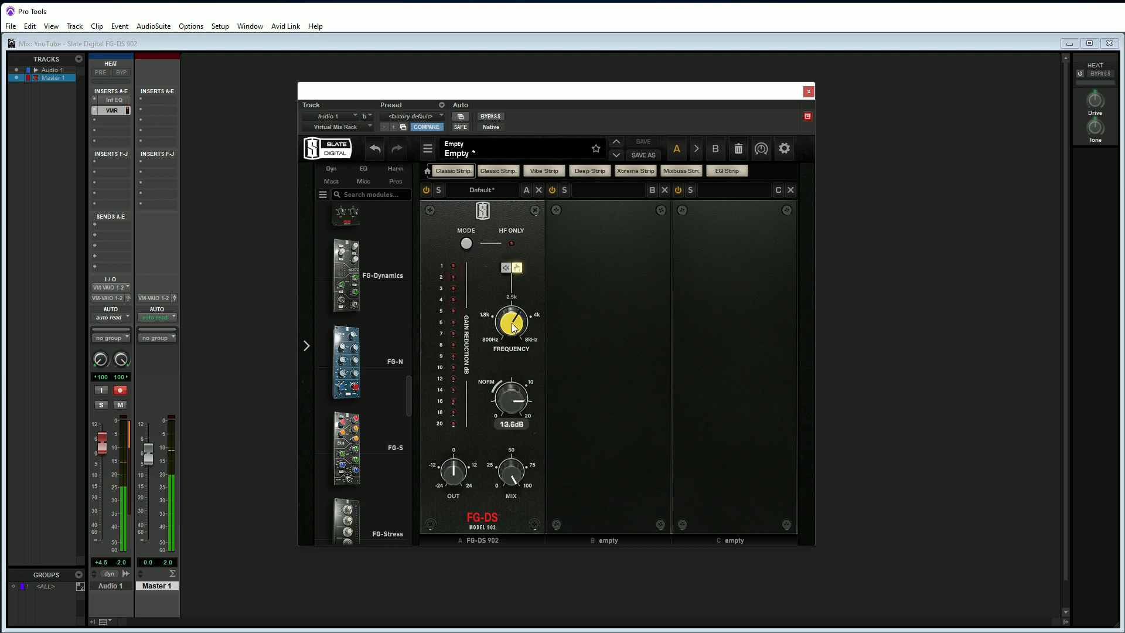
Lower the range to about 6.5 dB and switch HF Only mode back on.
{"action": "left_click_drag", "start_coordinate": [516, 378], "coordinate": [520, 402]}
{"action": "left_click_drag", "start_coordinate": [519, 402], "coordinate": [516, 417]}
{"action": "left_click", "coordinate": [467, 245]}
{"action": "mouse_move", "coordinate": [507, 396]}
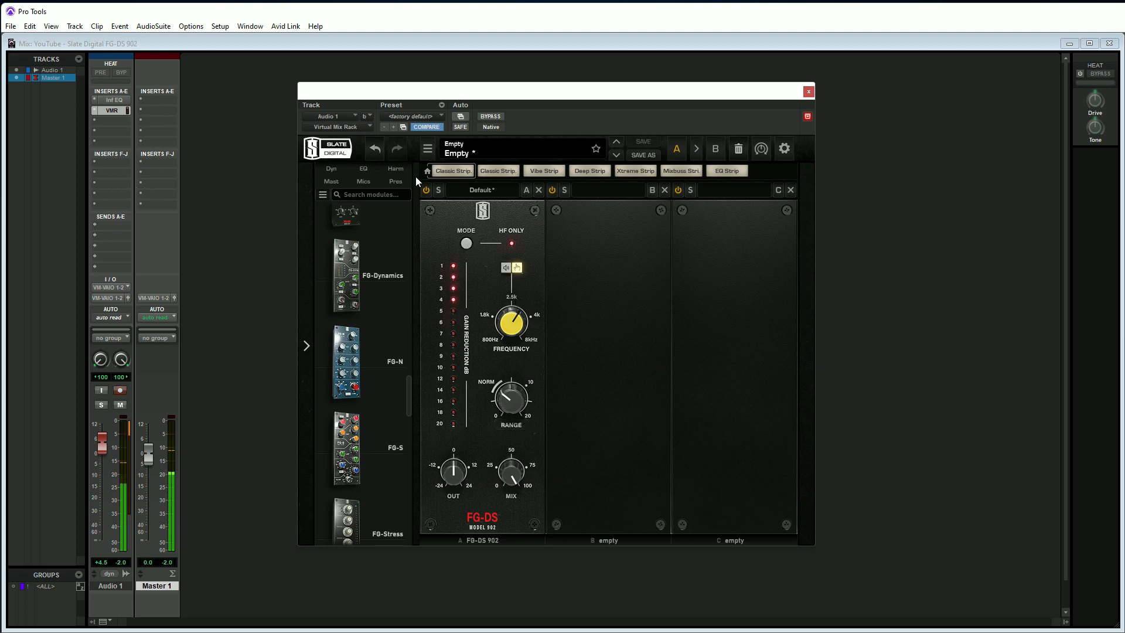
Compare the de-essed and unprocessed voice by repeatedly bypassing and reactivating the FG-DS 902 module.
{"action": "left_click", "coordinate": [426, 191]}
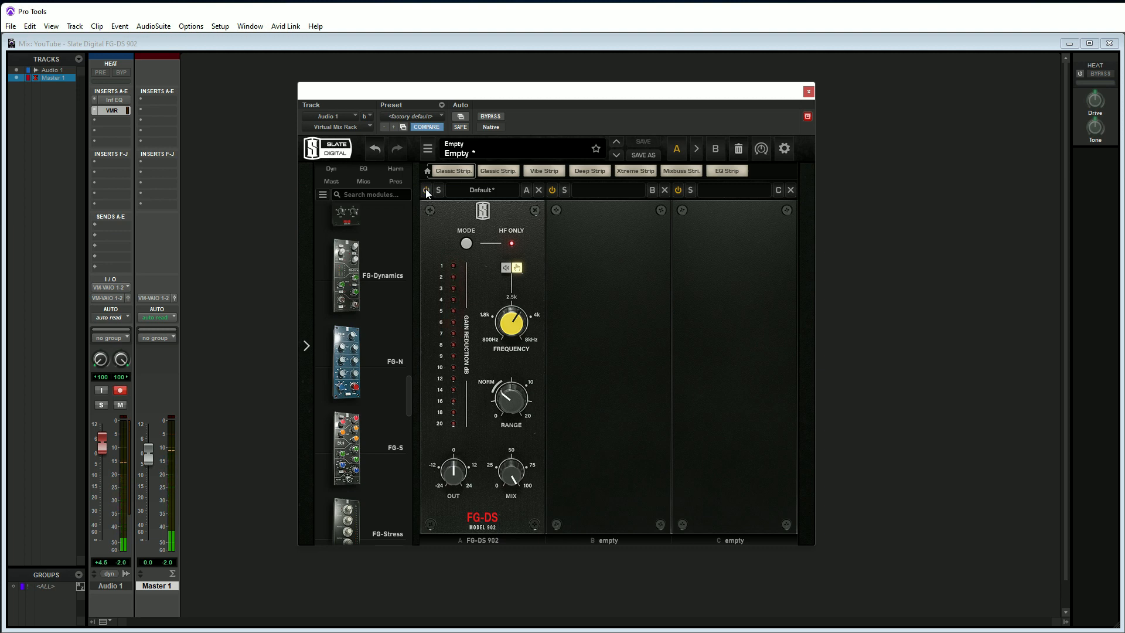
{"action": "left_click", "coordinate": [427, 191]}
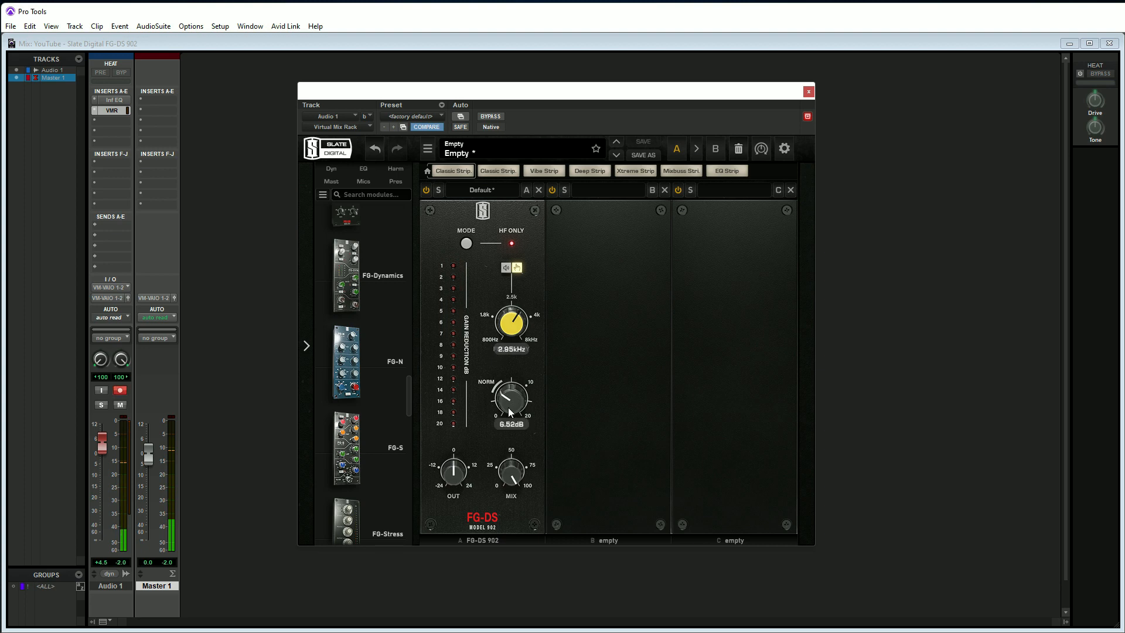
{"action": "mouse_move", "coordinate": [510, 417]}
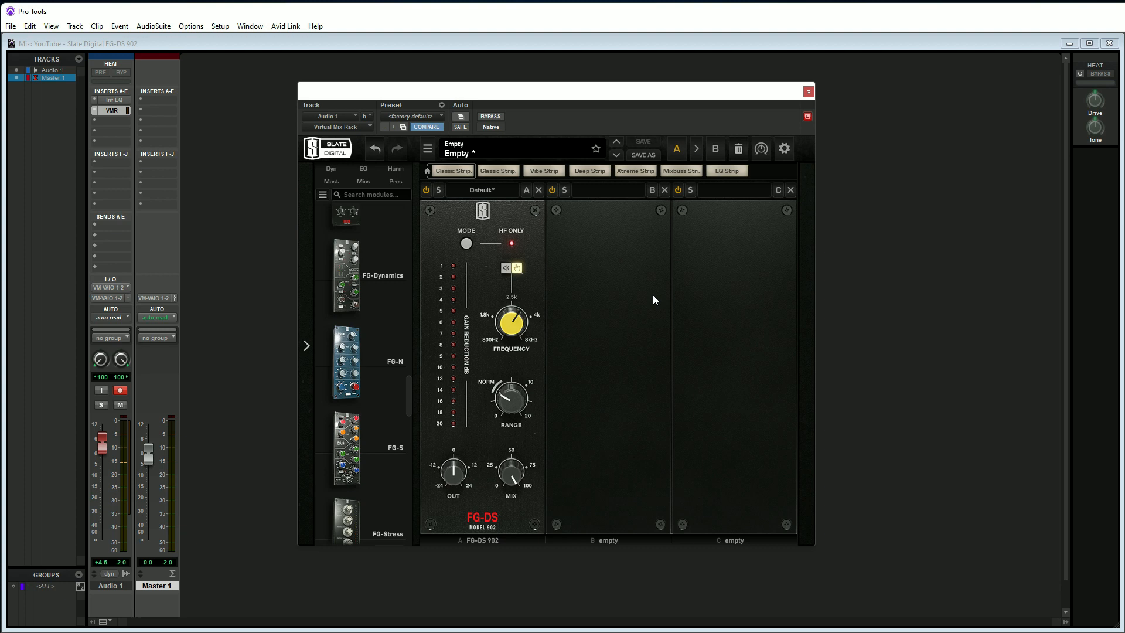
{"action": "left_click", "coordinate": [426, 190]}
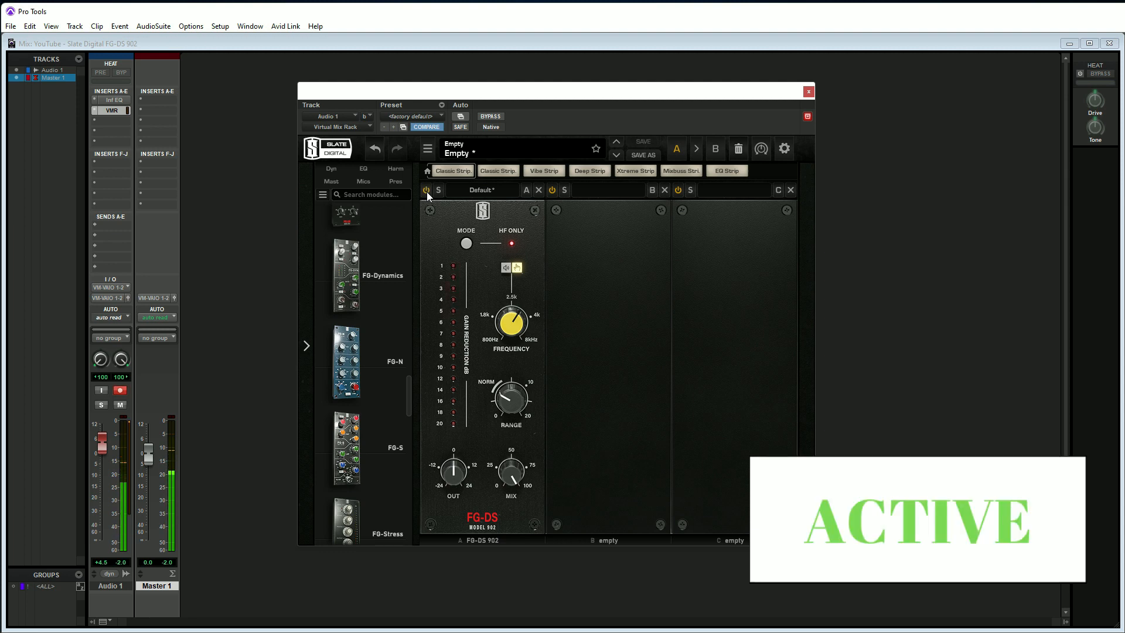
{"action": "left_click", "coordinate": [427, 192]}
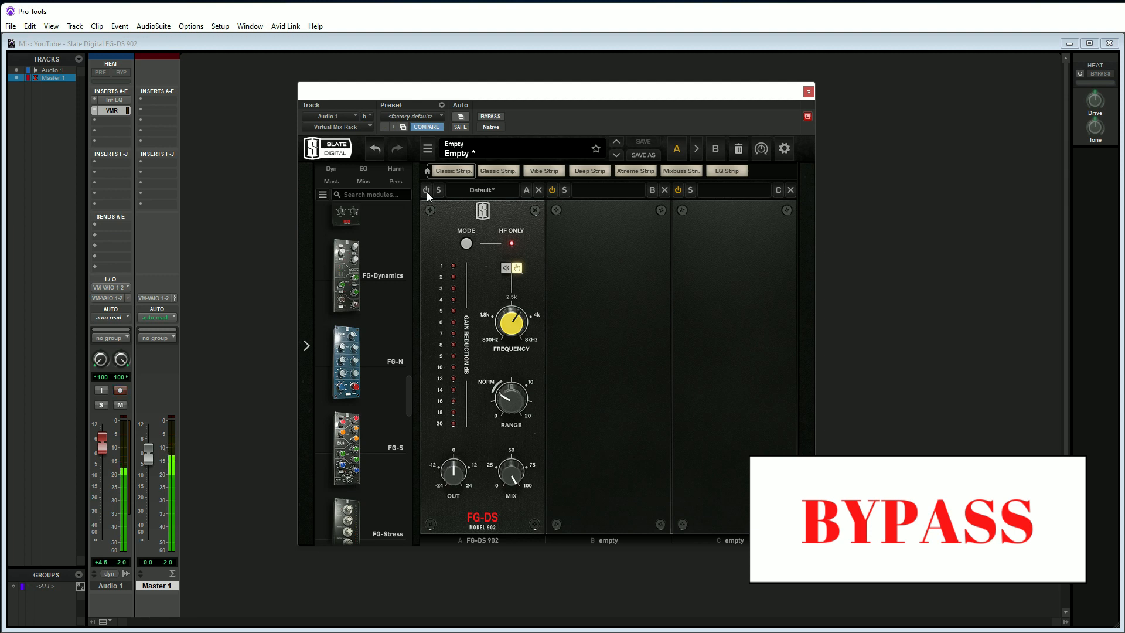
{"action": "left_click", "coordinate": [426, 191]}
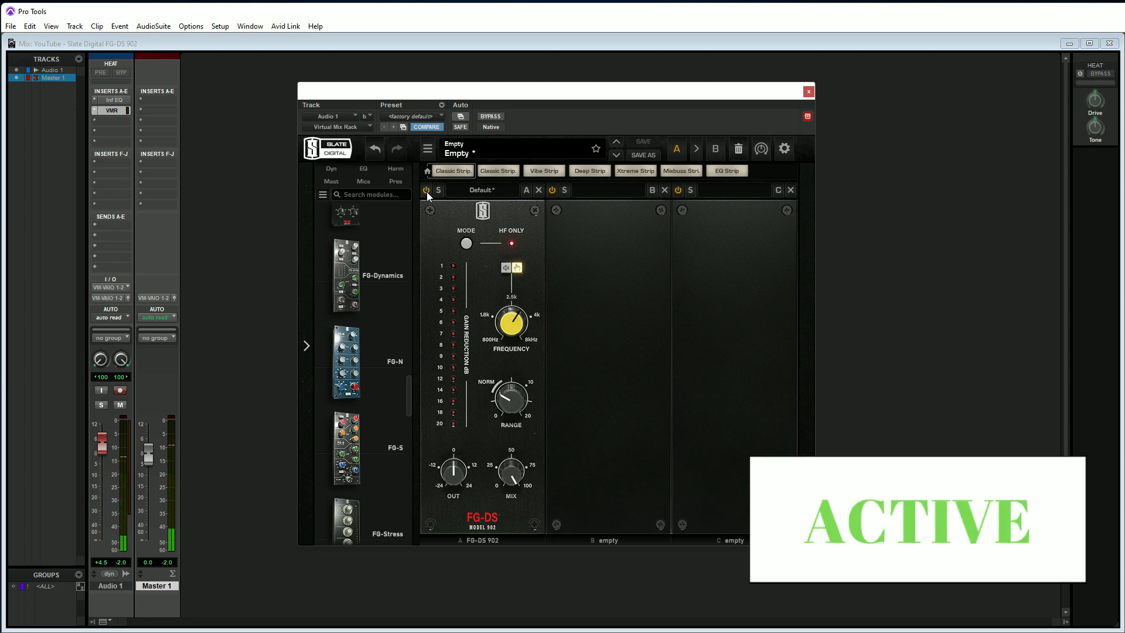